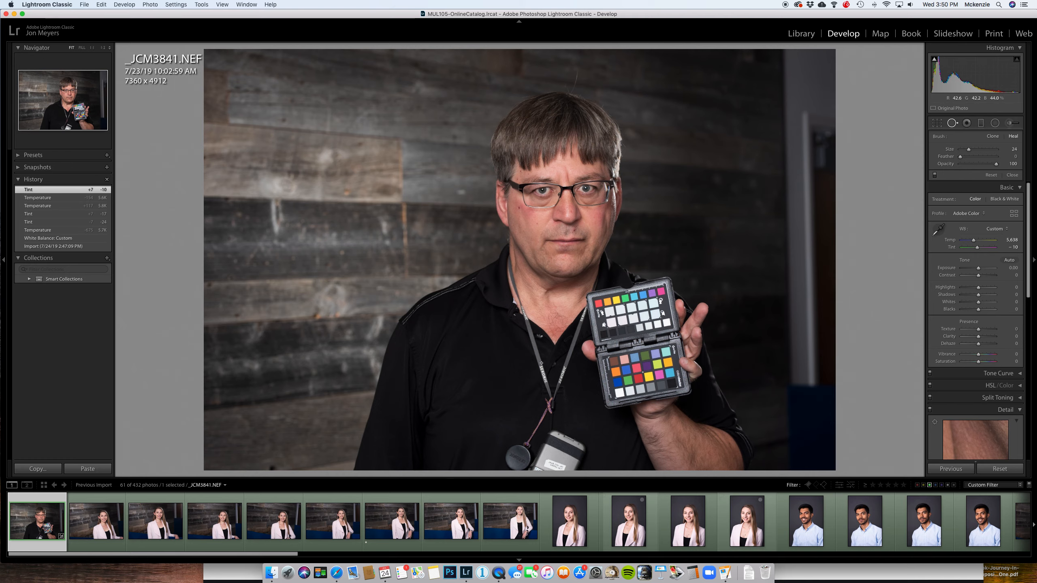
- Heal a section of the right-hand lanyard strap with an enlarged brush, sampling plain black shirt fabric beside it
key(z)
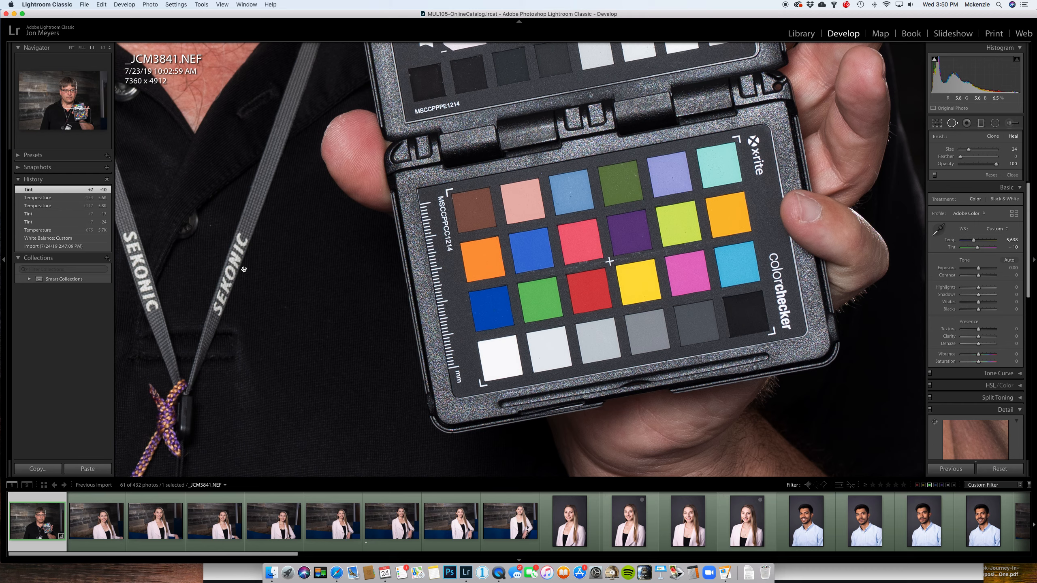
drag(244, 269, 752, 310)
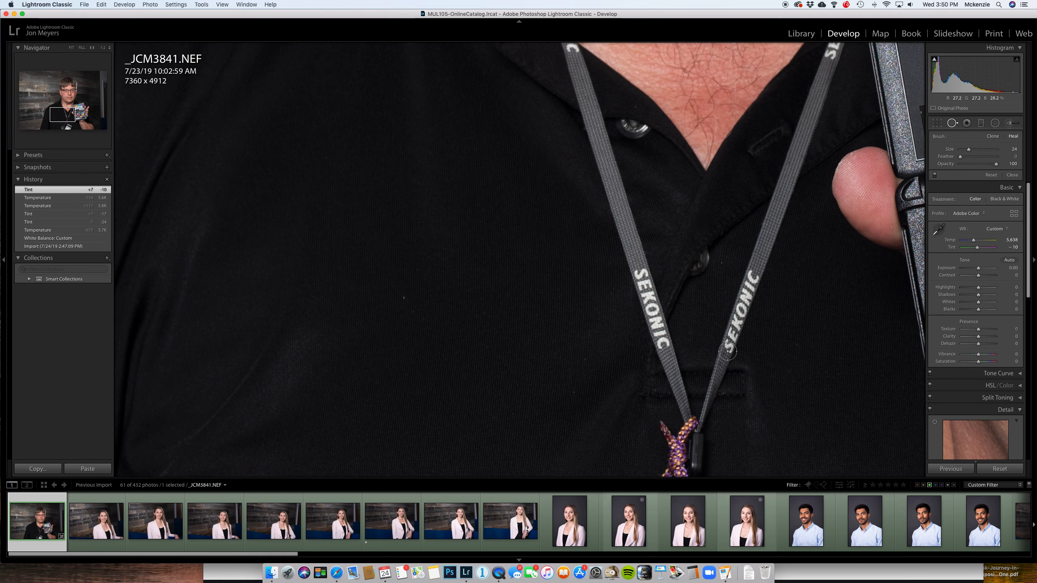
key(bracketright)
key(bracketright)
key(bracketright)
drag(727, 350, 761, 266)
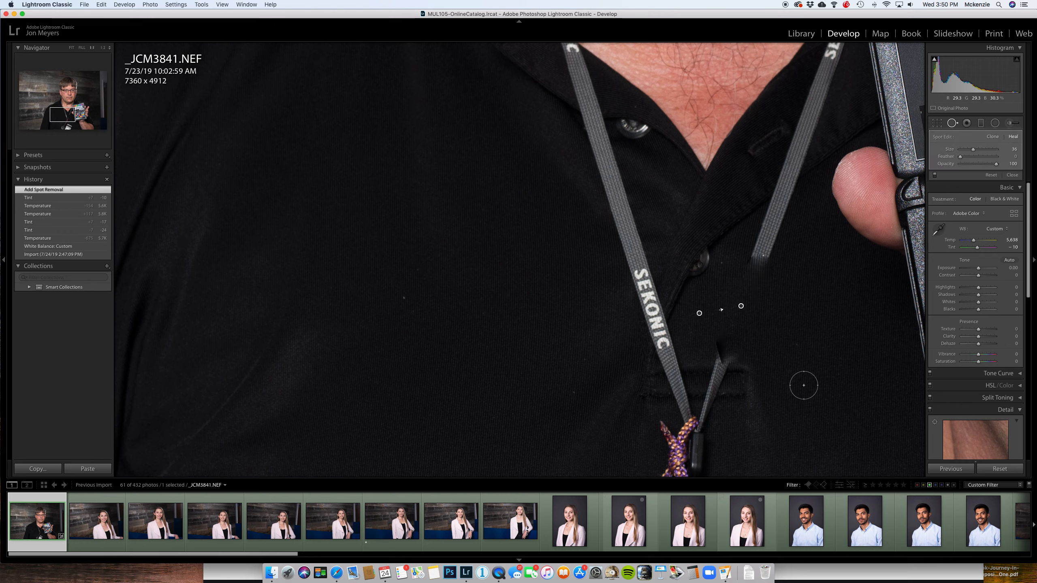
mouse_move(705, 322)
mouse_down()
mouse_move(751, 312)
mouse_move(812, 327)
mouse_up()
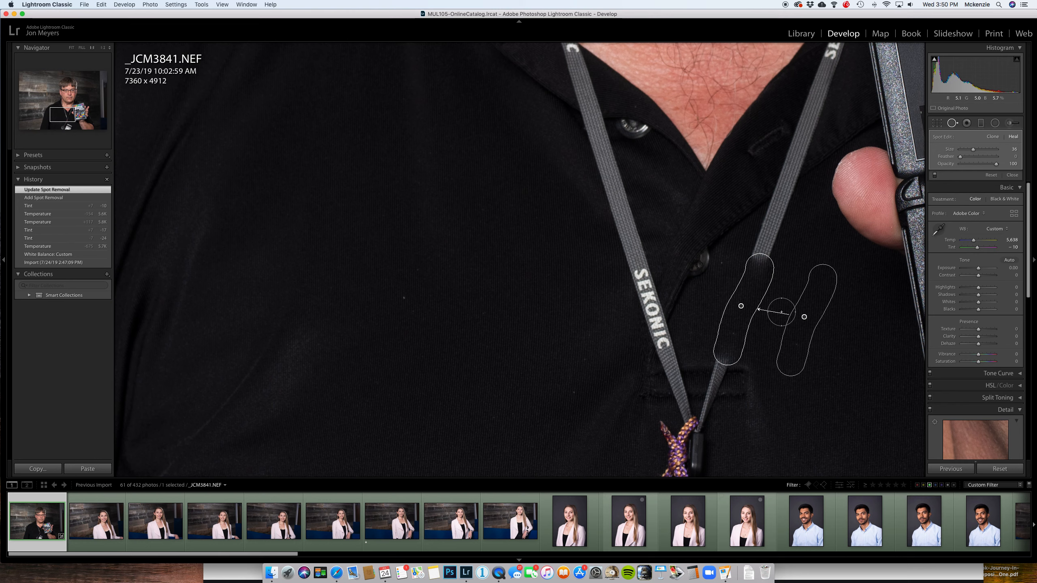
- Compare the Clone and Heal modes on the strap spot and try out its feather and opacity
click(991, 138)
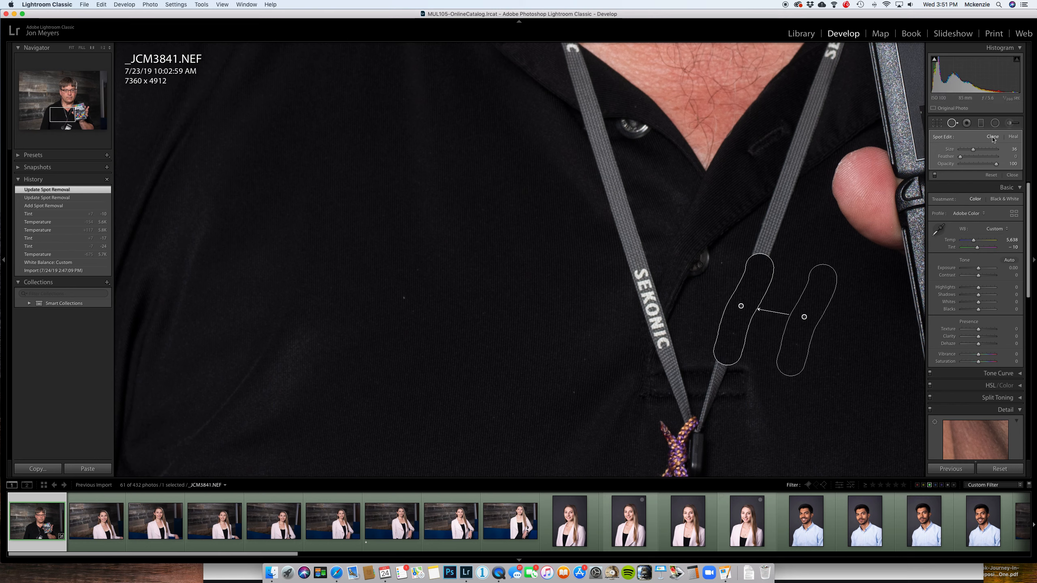
click(1011, 137)
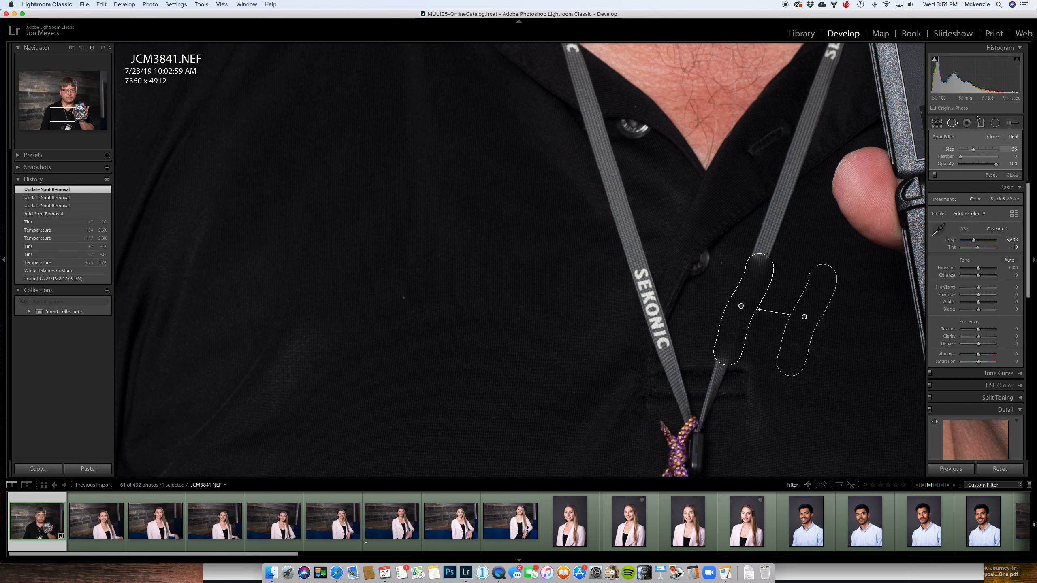
click(992, 138)
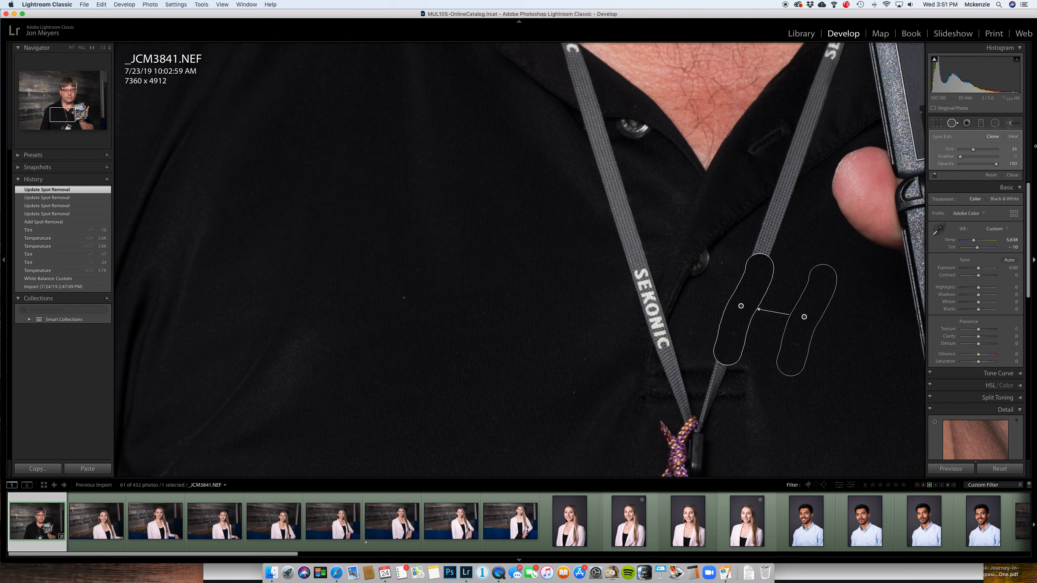
click(1013, 138)
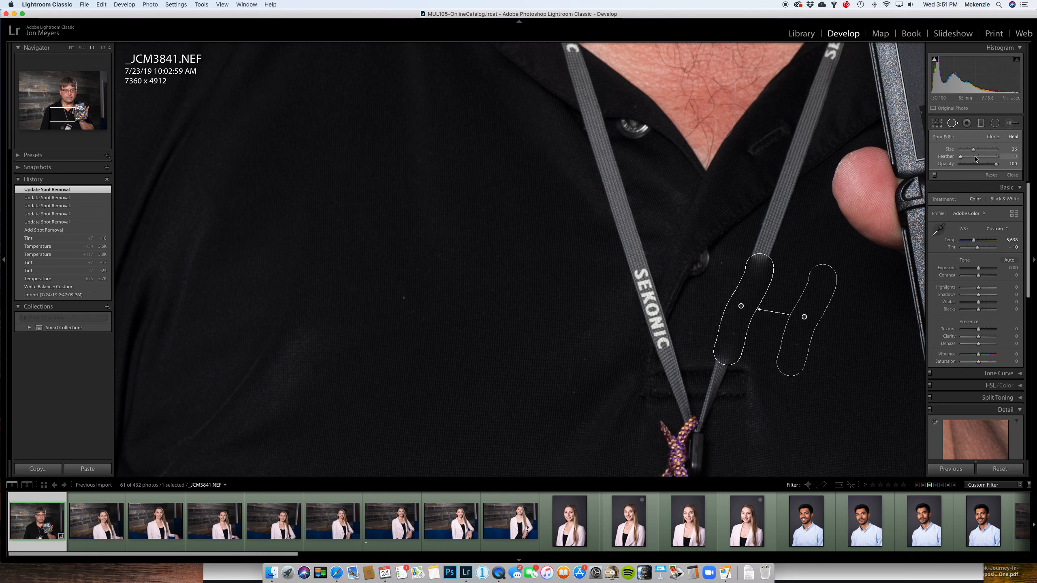
mouse_move(976, 158)
mouse_down()
mouse_move(1003, 157)
mouse_move(959, 160)
mouse_move(999, 166)
mouse_up()
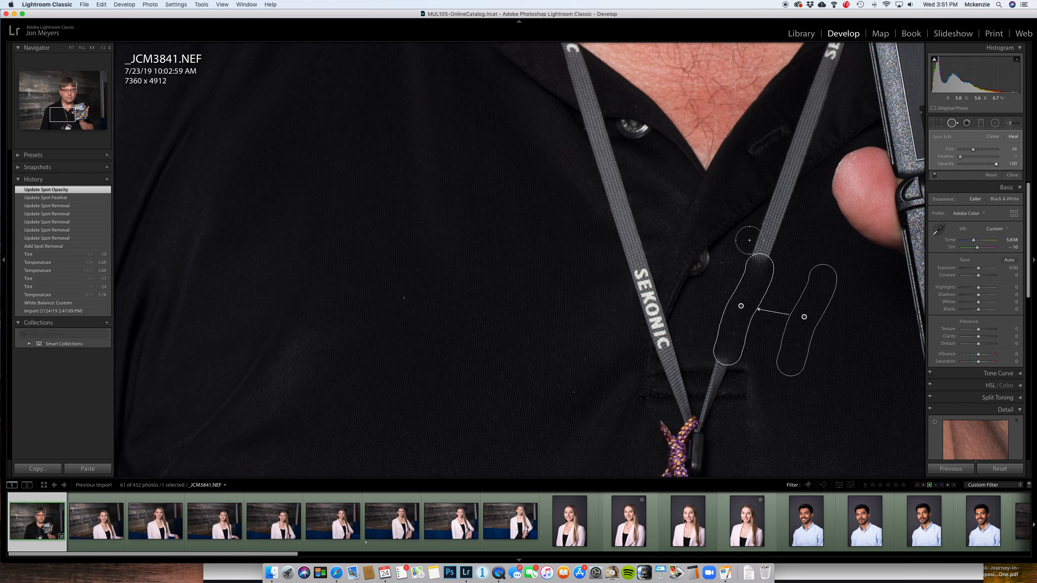
- Remove the next two strap sections toward the collar, sampling plain shirt fabric and setting the uppermost spot to Clone
drag(801, 144, 759, 266)
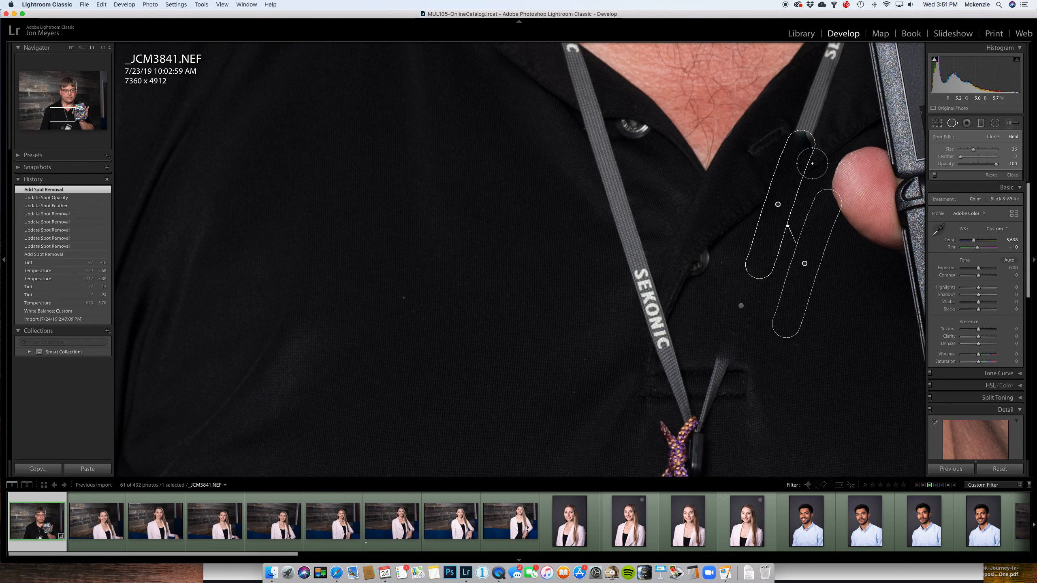
mouse_move(835, 87)
mouse_down()
mouse_move(538, 362)
mouse_move(507, 421)
mouse_up()
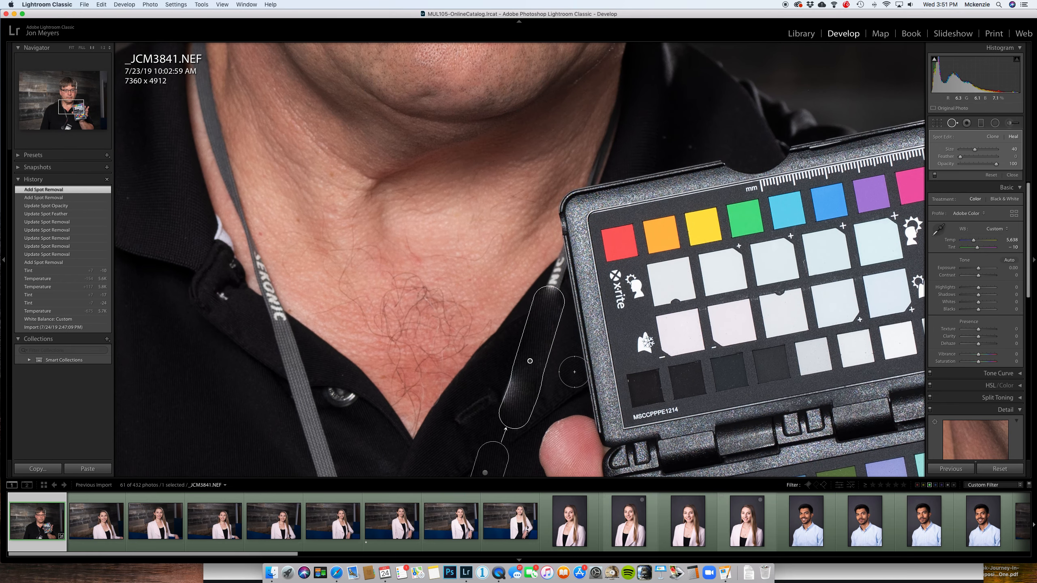
drag(577, 362, 600, 65)
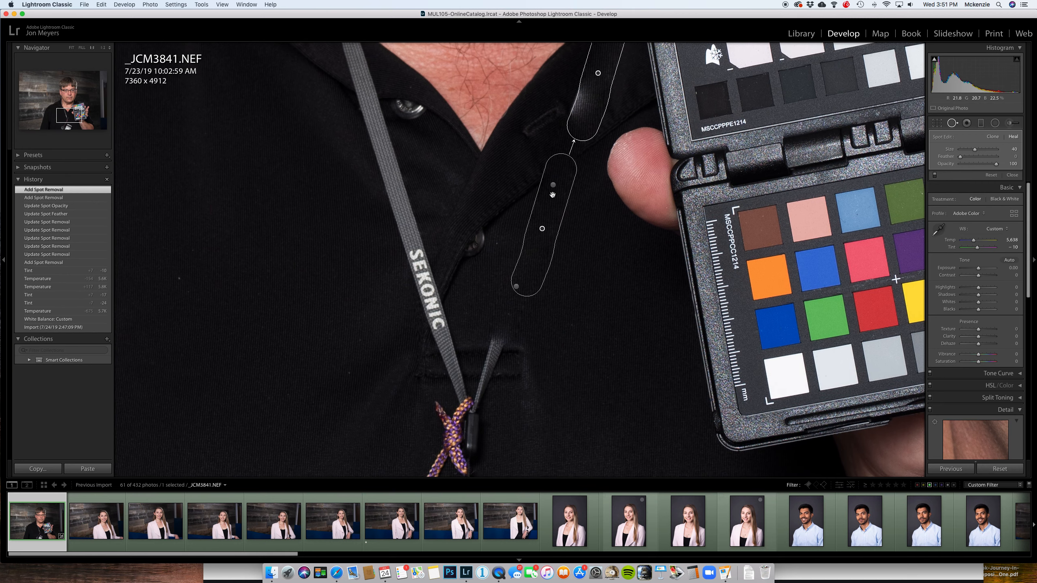
drag(553, 188, 612, 283)
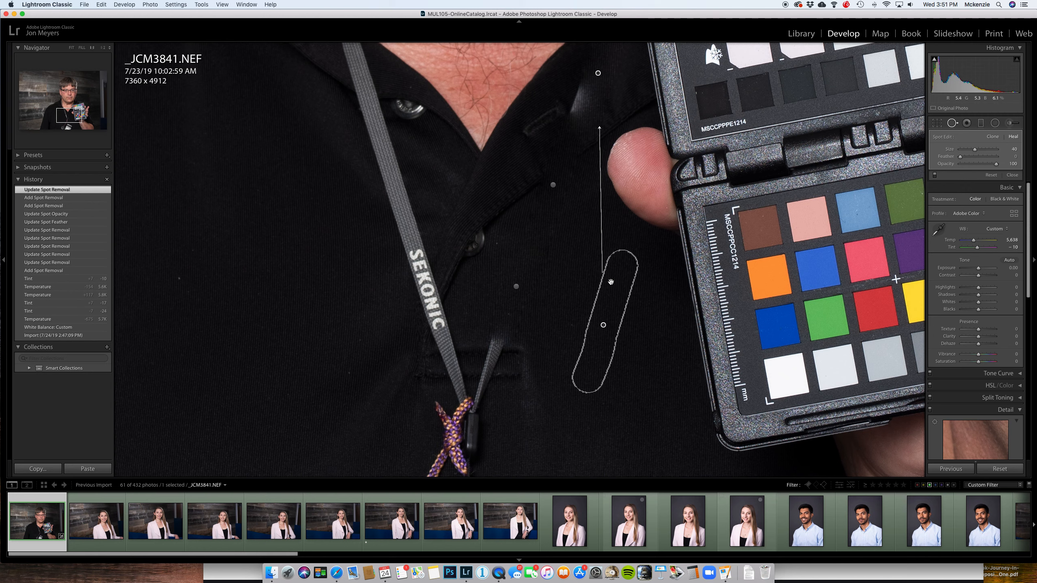
click(993, 138)
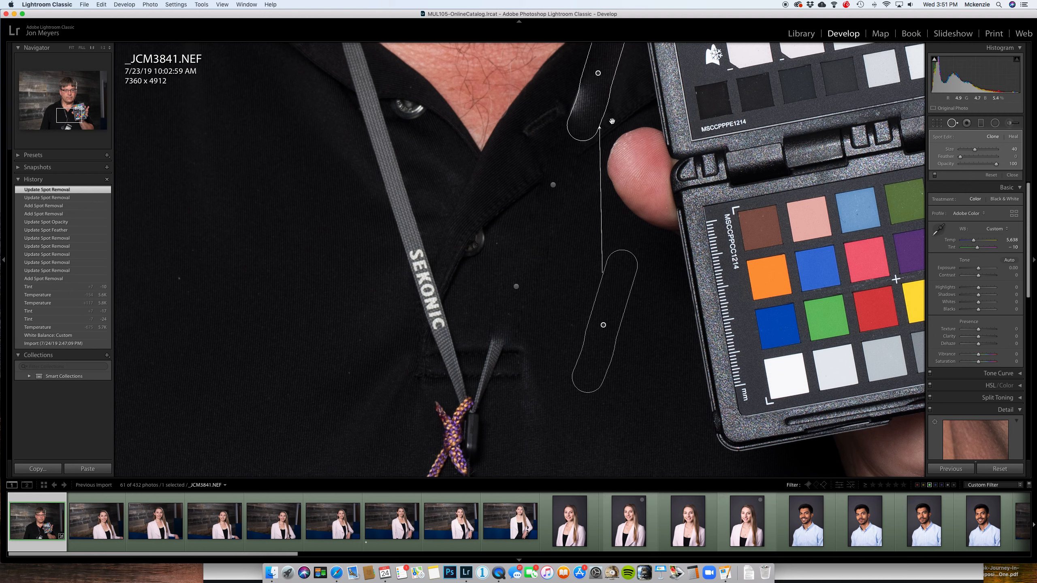
- Clone away the strap remnant at the collar with a smaller brush, moving its source above the color checker, and add a clone spot beside it
drag(554, 136, 476, 331)
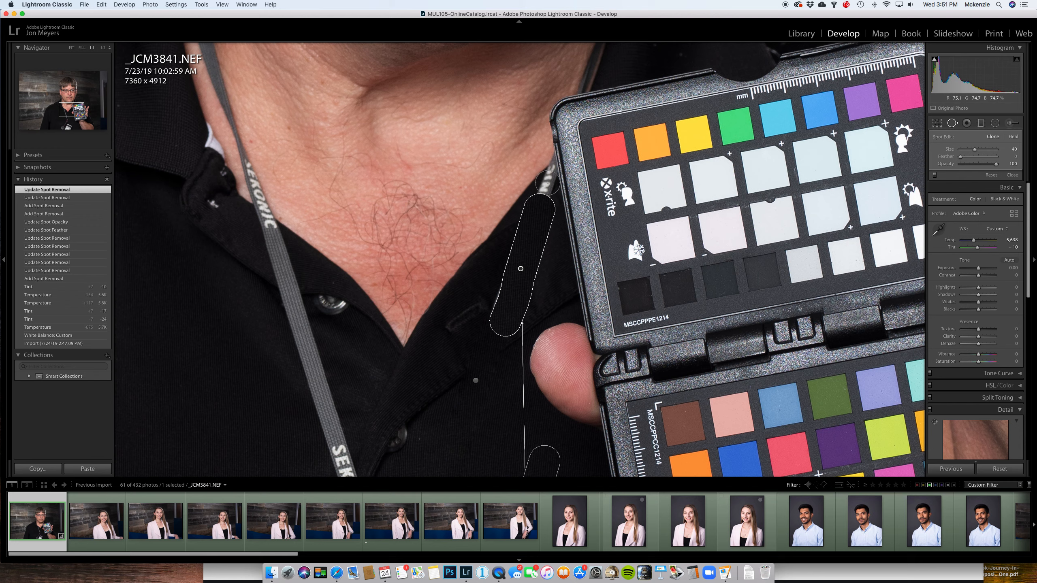
drag(550, 176, 541, 199)
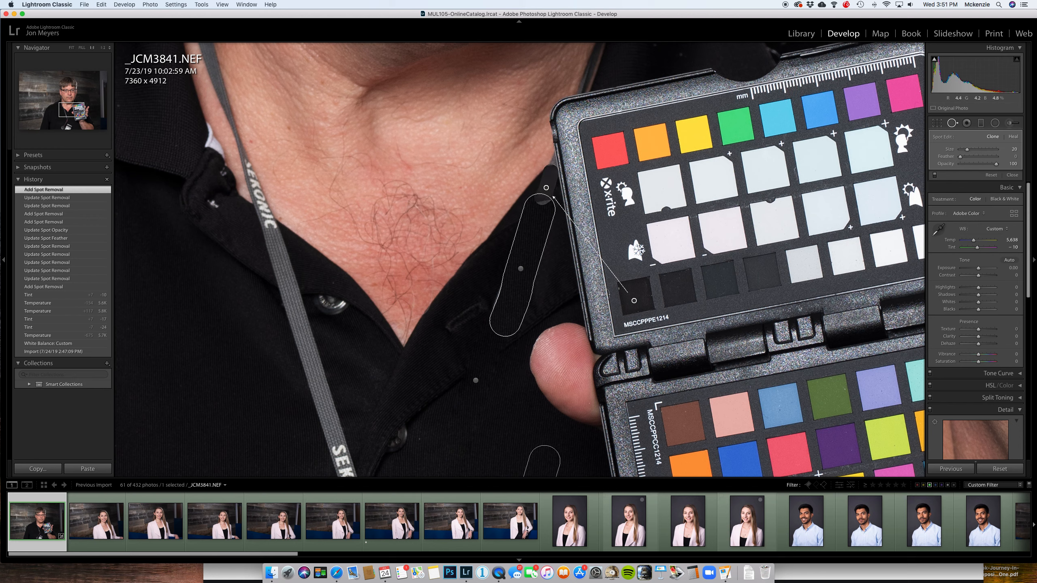
drag(633, 300, 653, 41)
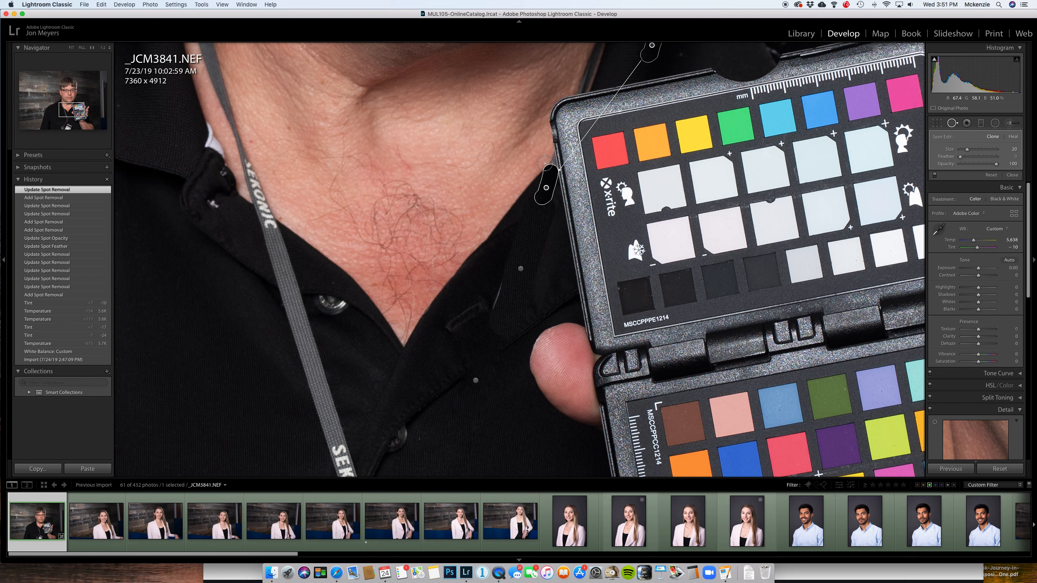
drag(550, 180, 549, 186)
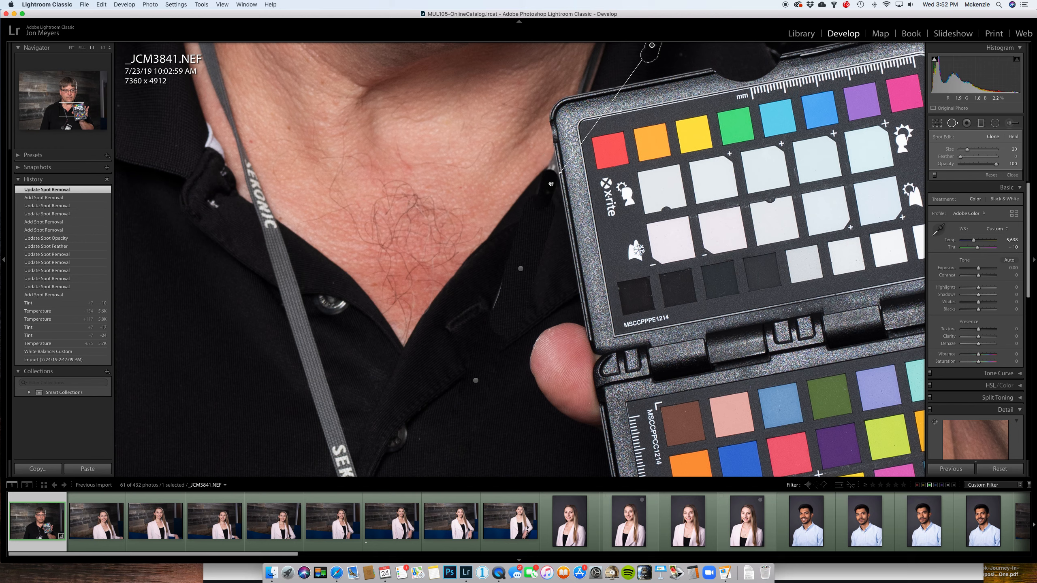
drag(546, 186, 545, 186)
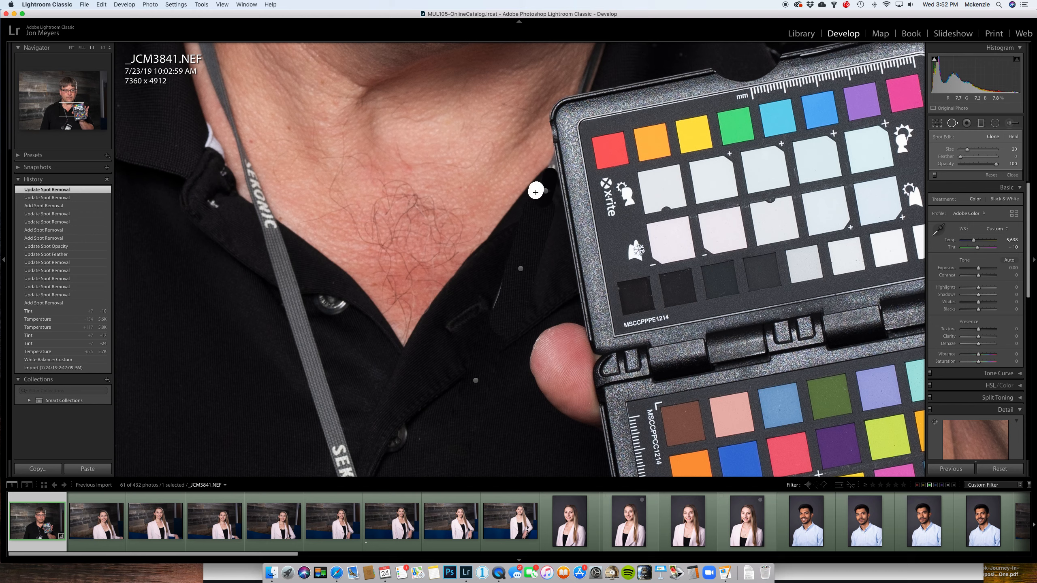
click(536, 192)
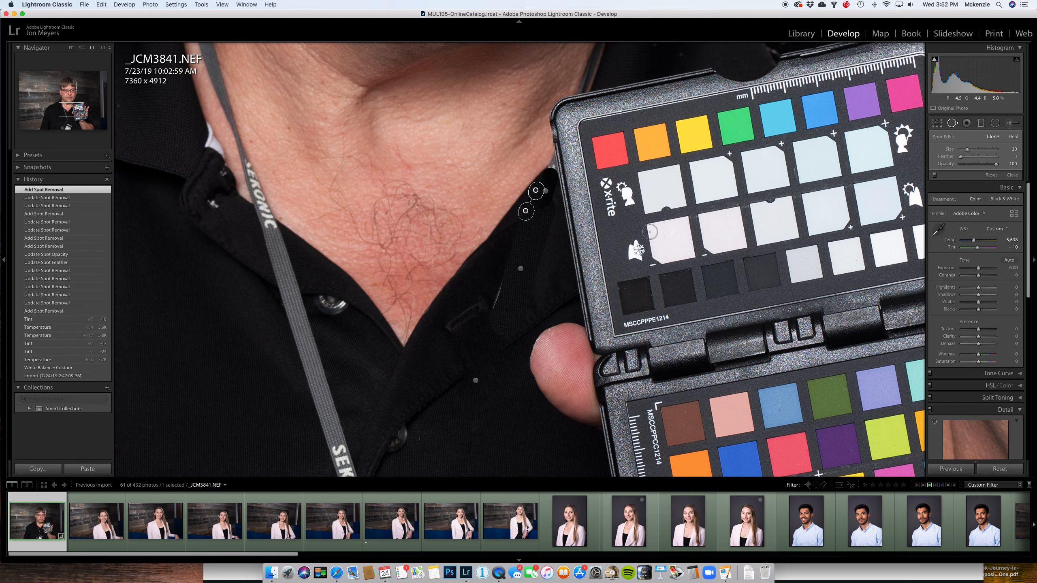
- Clone over the leftover light edge on the shirt below the collar, and finish Spot Removal to view the whole photo
click(493, 308)
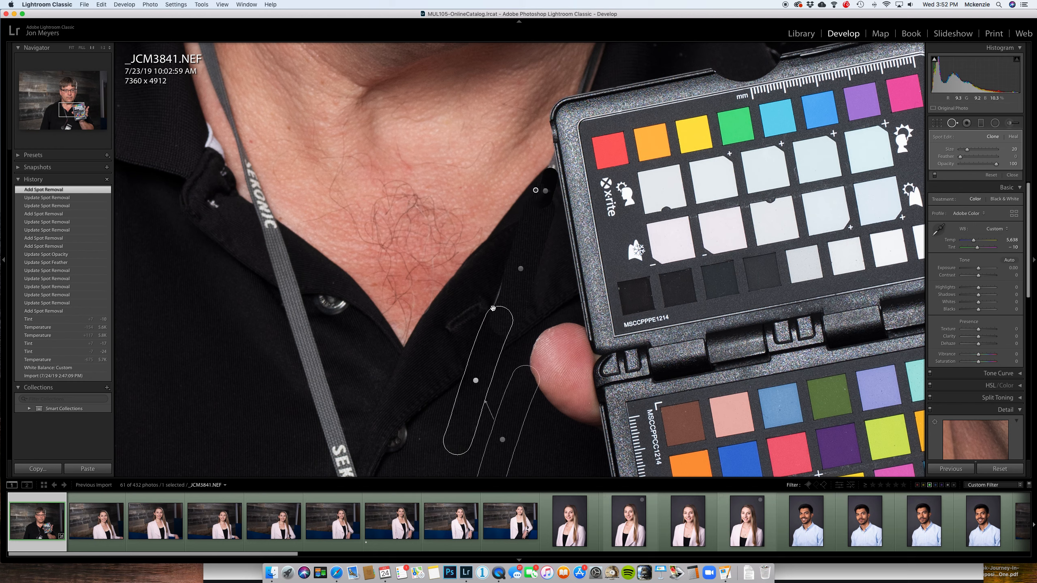
click(521, 270)
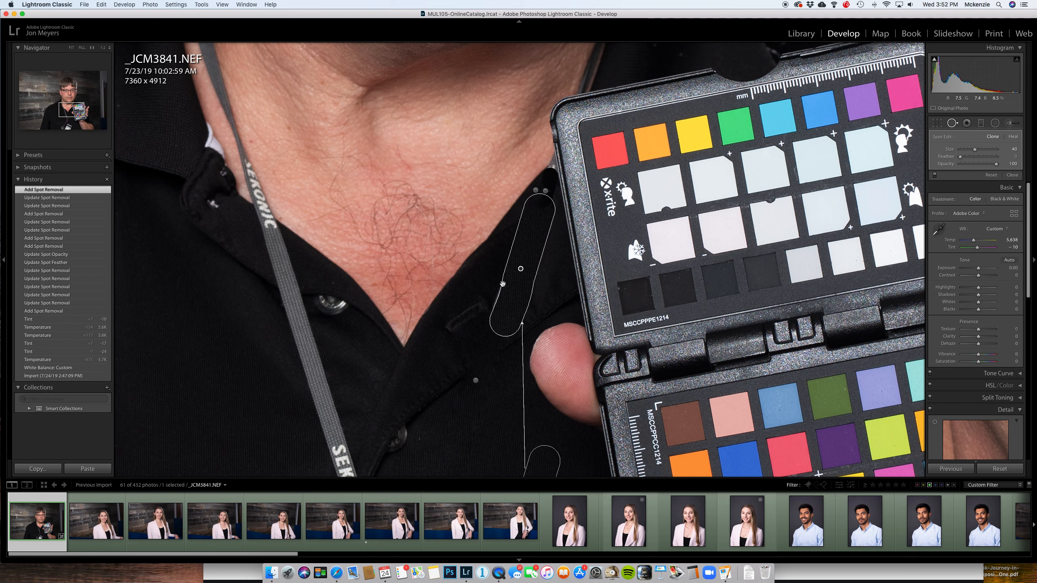
drag(499, 286, 483, 335)
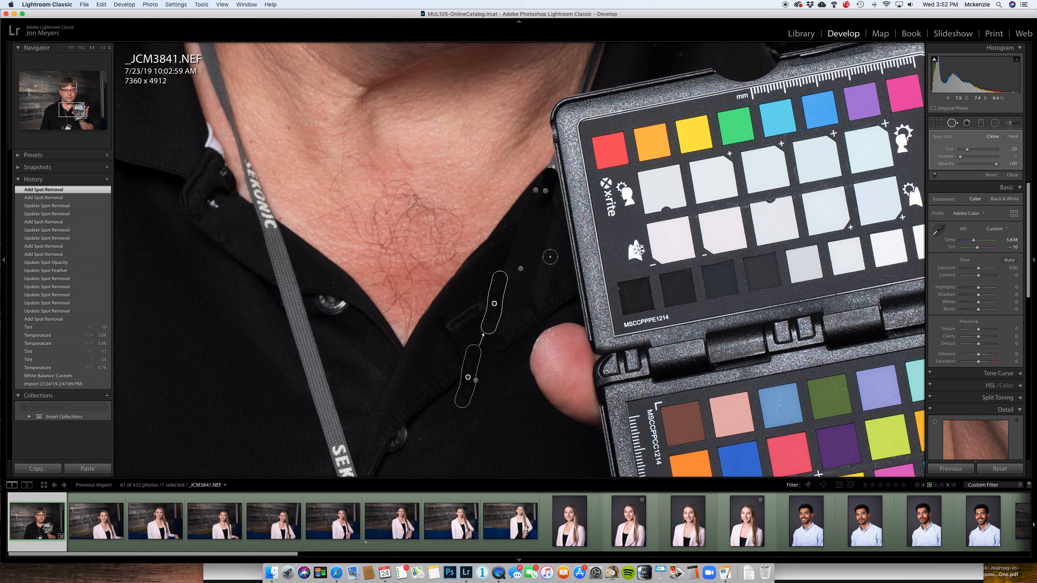
key(q)
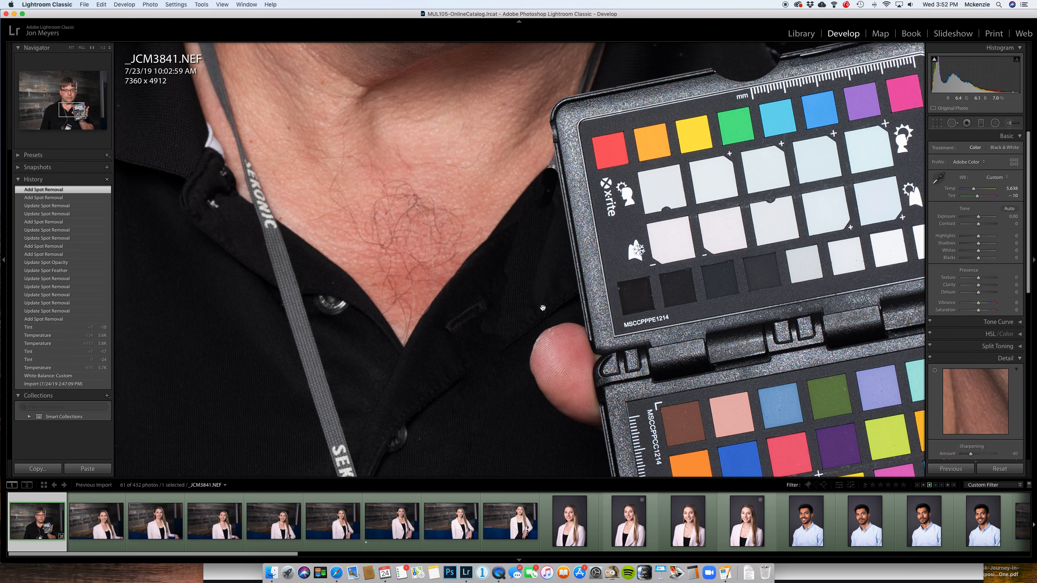
click(542, 308)
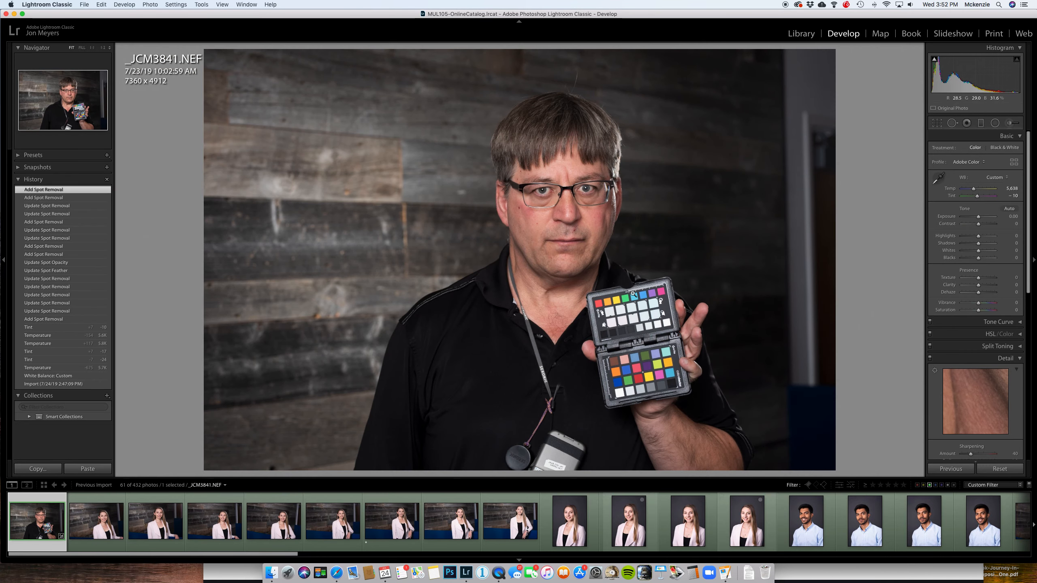
- Paint a size 76 clone area over the whole color checker and sample it from the wood wall behind the man
click(607, 307)
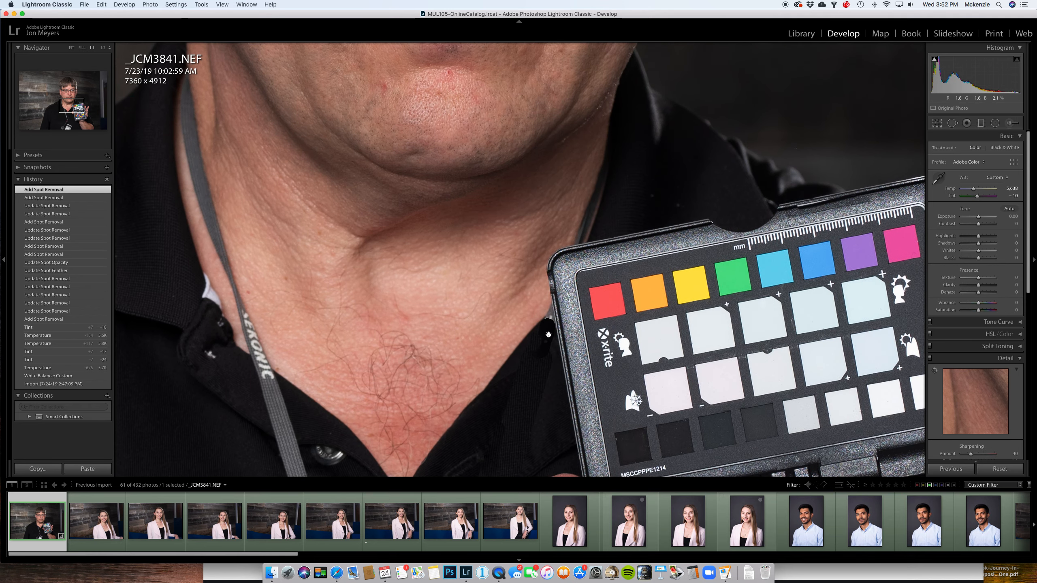
click(825, 348)
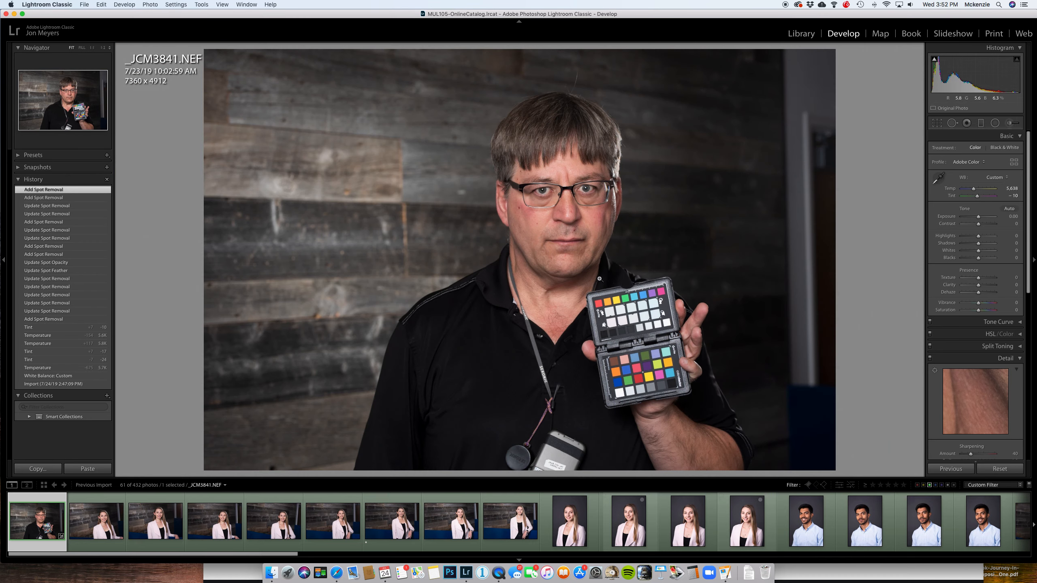
click(953, 124)
scroll(584, 294, up, 5)
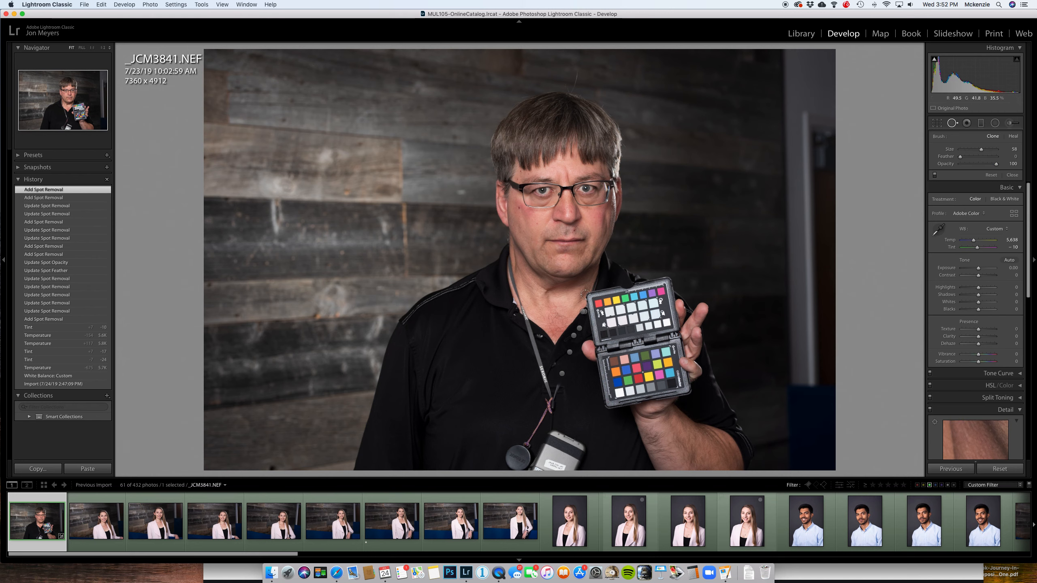
mouse_move(586, 294)
mouse_down()
mouse_move(676, 285)
mouse_move(685, 400)
mouse_move(600, 406)
mouse_move(591, 301)
mouse_move(664, 300)
mouse_move(675, 405)
mouse_move(613, 399)
mouse_move(672, 386)
mouse_move(610, 385)
mouse_move(613, 375)
mouse_move(643, 374)
mouse_up()
mouse_move(648, 327)
mouse_down()
mouse_move(613, 347)
mouse_move(606, 321)
mouse_up()
drag(616, 361, 654, 348)
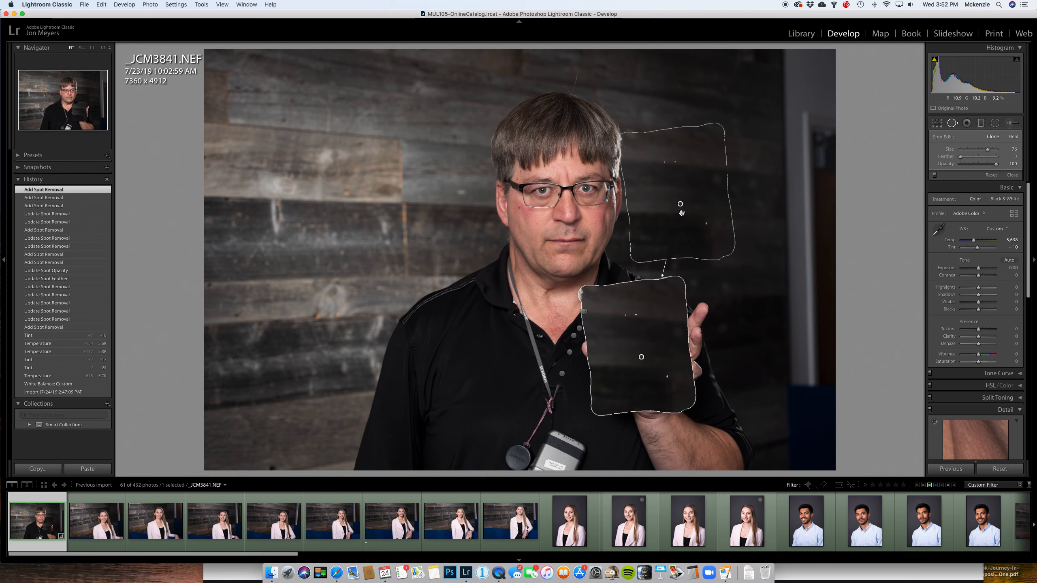
mouse_move(664, 239)
mouse_down()
mouse_move(429, 286)
mouse_move(300, 259)
mouse_up()
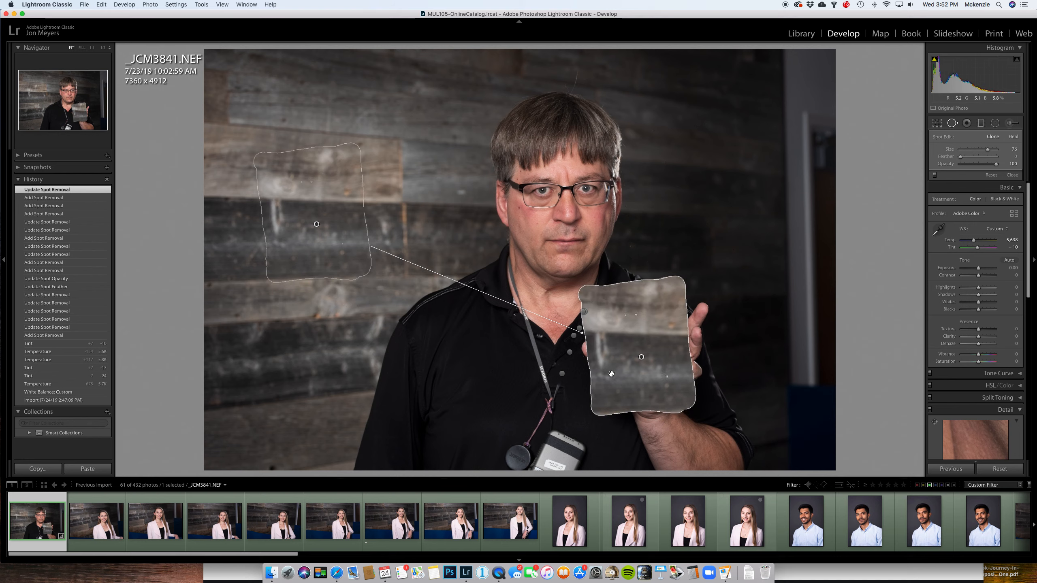
- Move the clone area onto the wood wall and its source onto the color checker to duplicate the card, and finish Spot Removal
drag(614, 383, 447, 326)
drag(352, 184, 411, 78)
mouse_move(341, 185)
mouse_down()
mouse_move(539, 349)
mouse_move(551, 327)
mouse_move(674, 289)
mouse_move(638, 322)
mouse_move(638, 313)
mouse_up()
drag(344, 182, 286, 317)
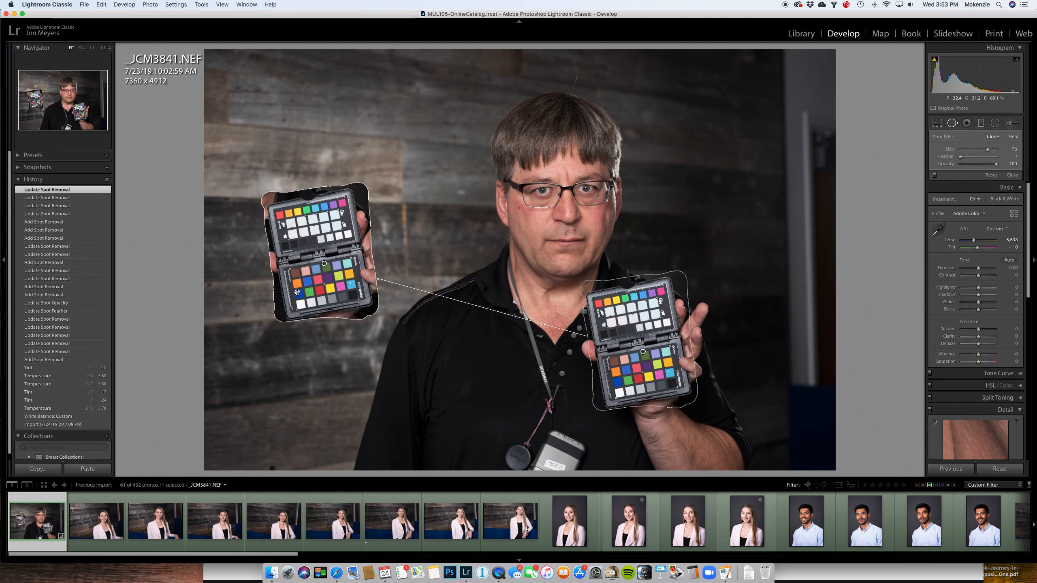
key(q)
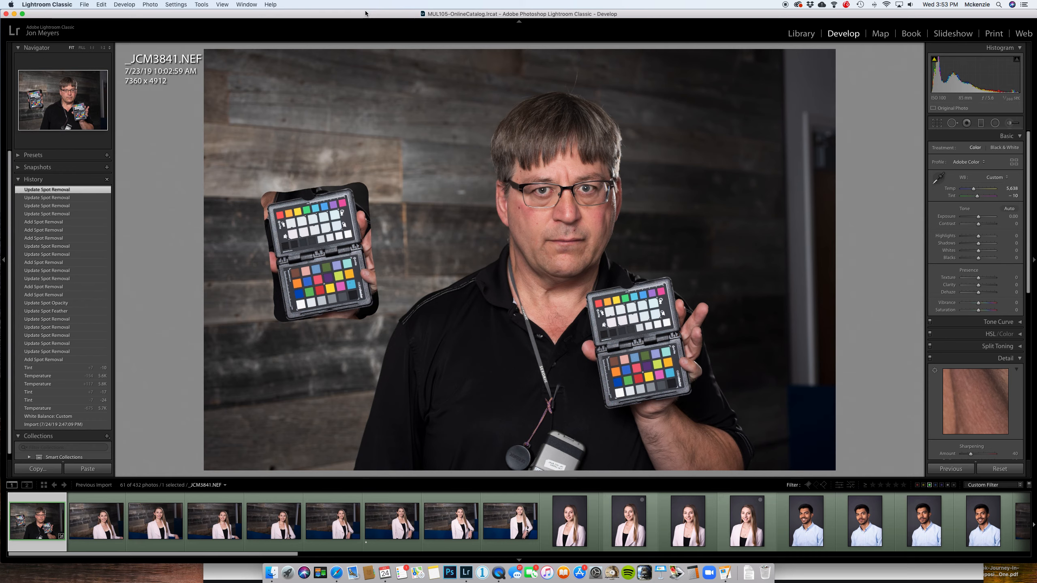
- Clone out the long stray hair above the man's head with a much smaller brush
click(580, 70)
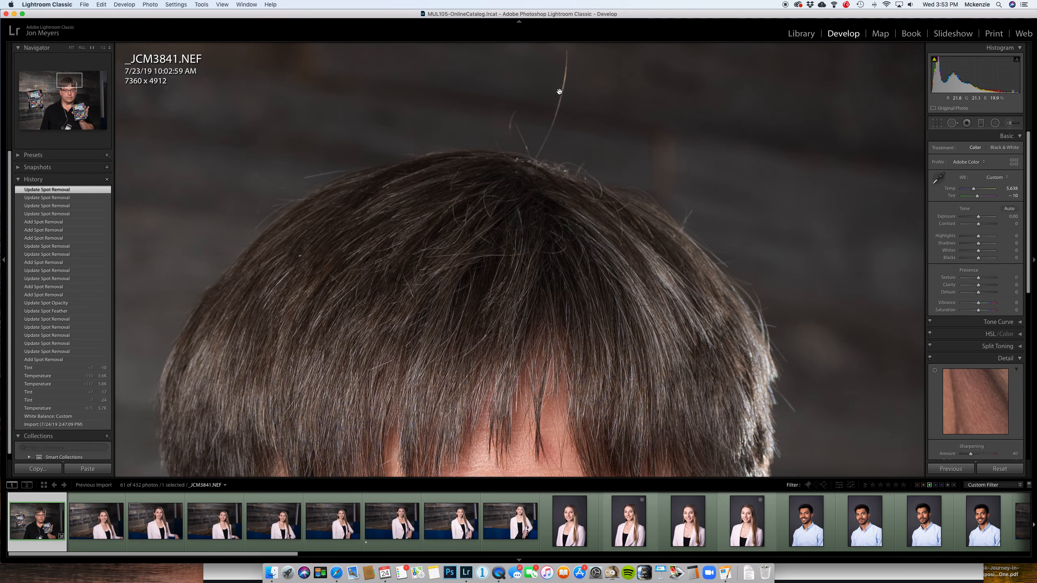
click(951, 123)
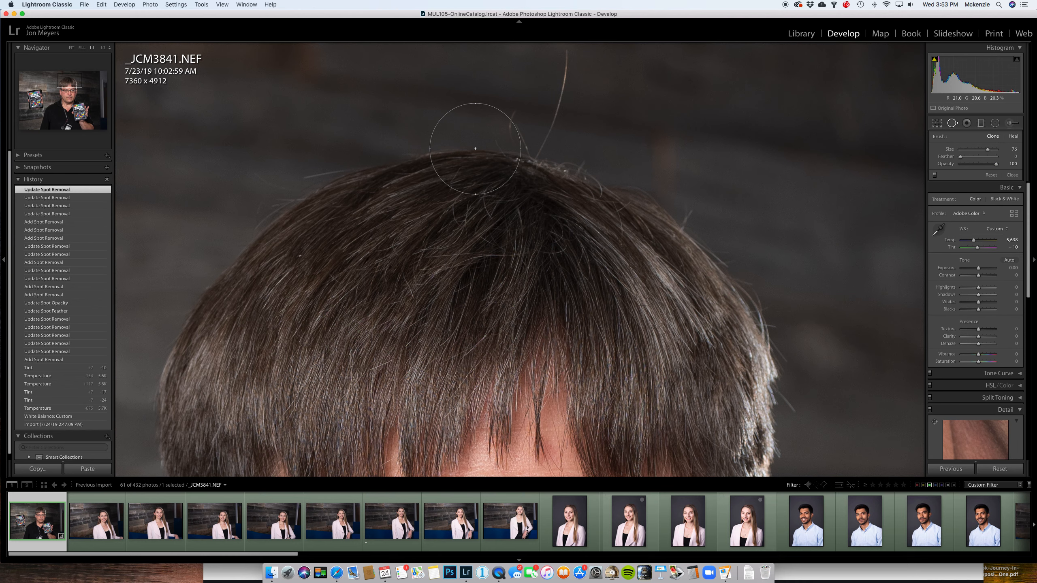
scroll(550, 140, down, 4)
scroll(550, 140, down, 10)
scroll(563, 57, down, 4)
drag(566, 54, 542, 157)
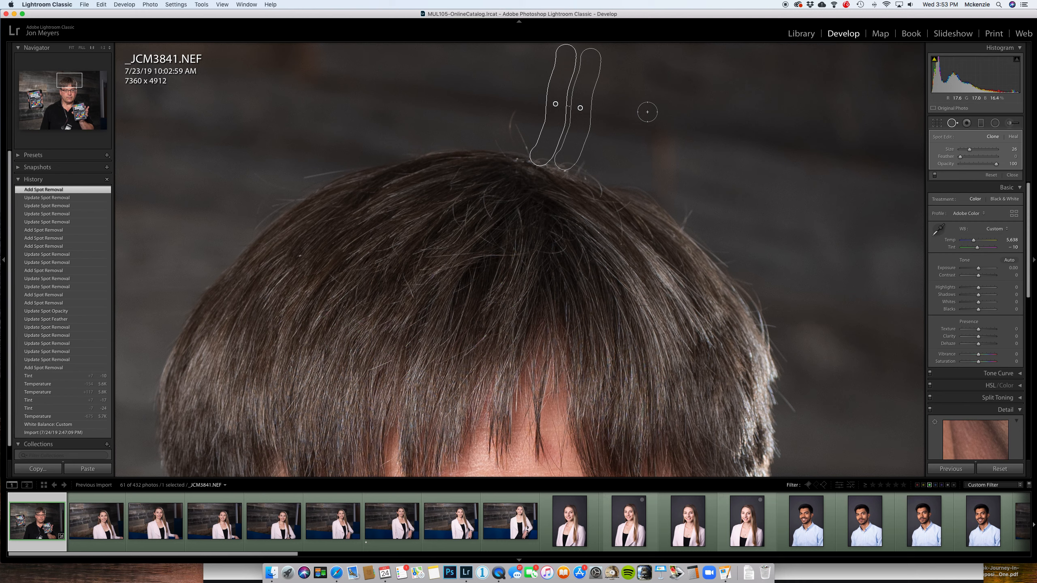
- Reopen the clone spot over the long stray hair, set its feather to 73 and opacity to 90, and delete the spot
key(q)
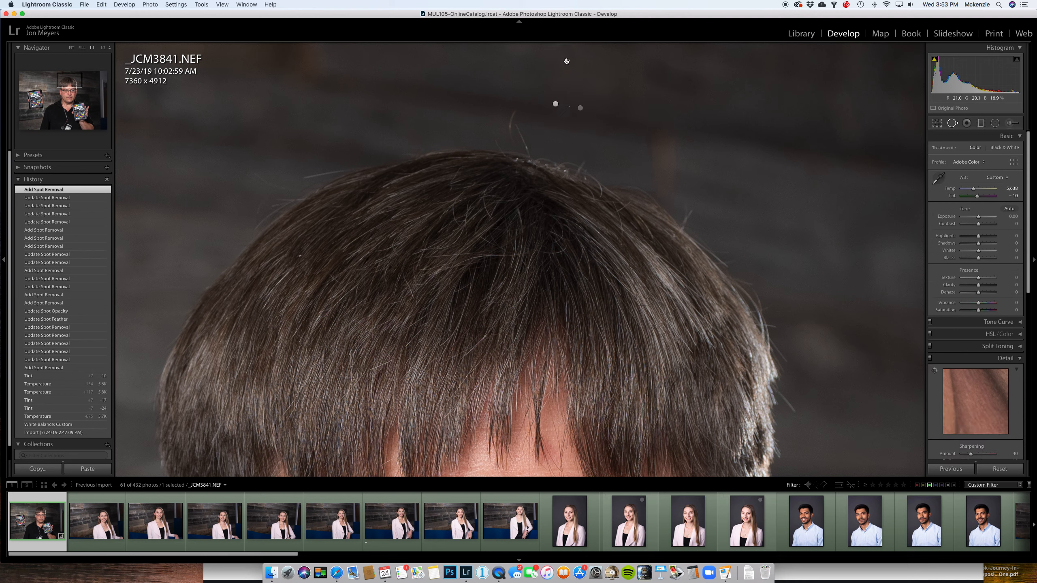
drag(557, 105, 555, 104)
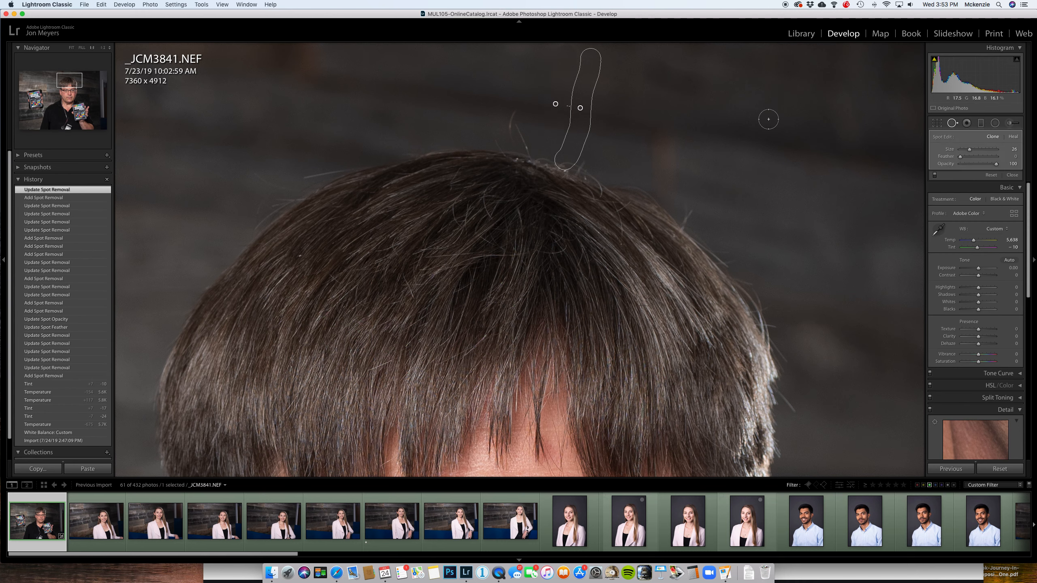
mouse_move(997, 164)
mouse_down()
mouse_move(974, 160)
mouse_move(987, 158)
mouse_up()
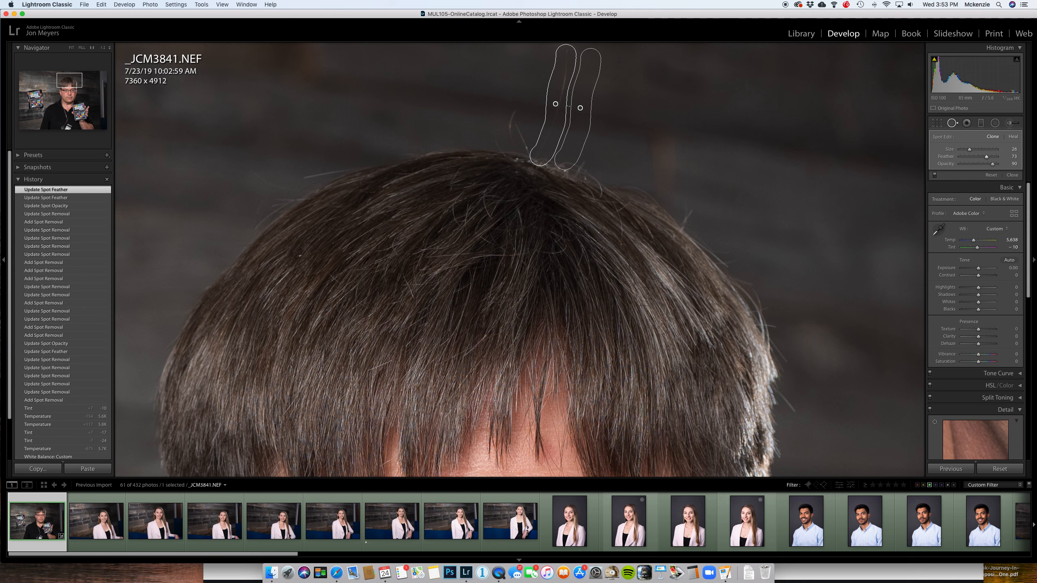
key(Delete)
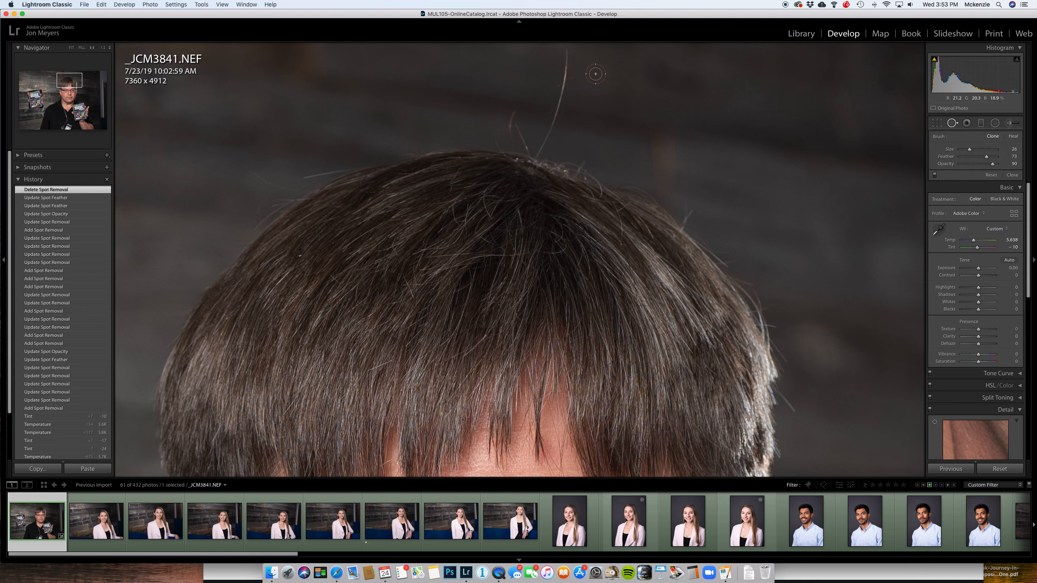
- Clone out the long stray hair again with the feathered brush, and move its source farther away onto the dark wall
drag(987, 157, 983, 158)
drag(564, 47, 539, 147)
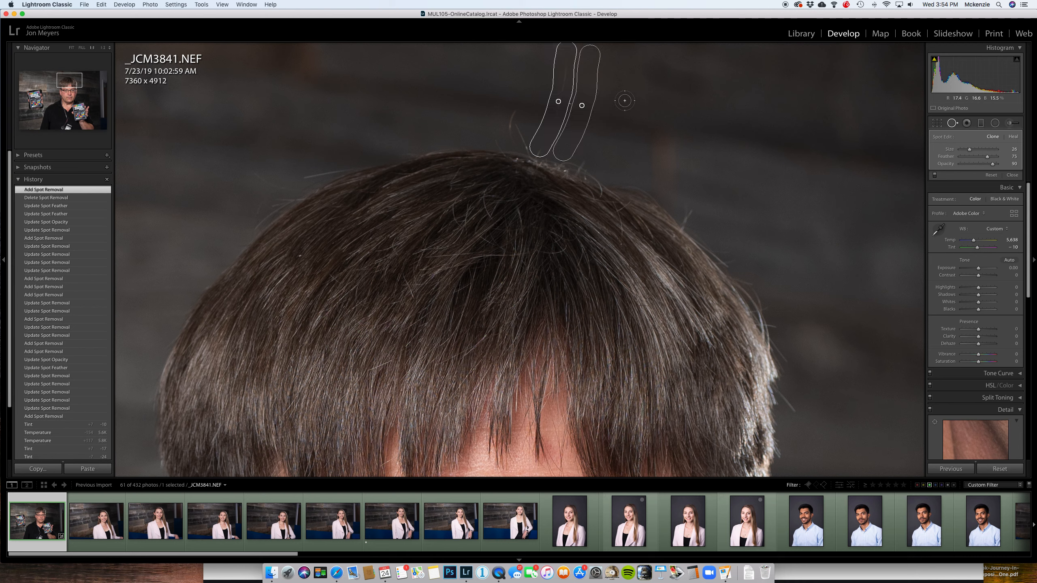
drag(599, 110, 613, 110)
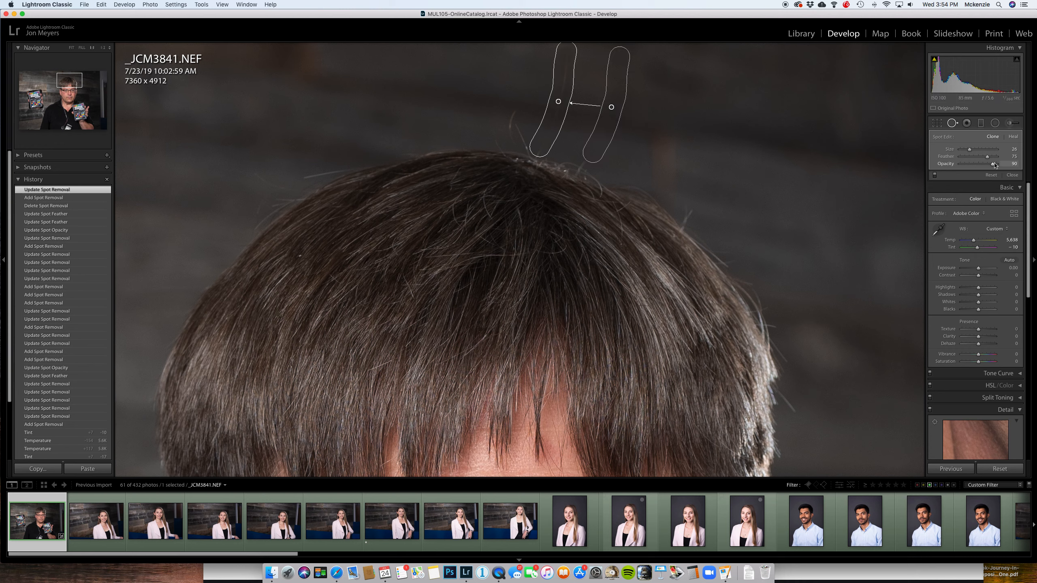
- Raise the hair clone spot's opacity to 100, finish Spot Removal, and view the whole photo
drag(1000, 167, 1009, 164)
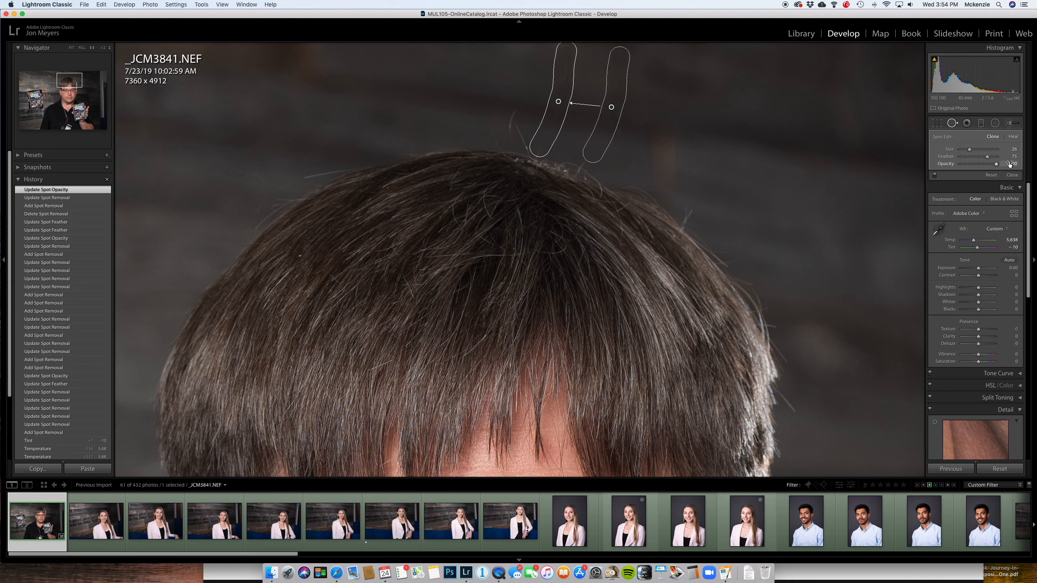
key(q)
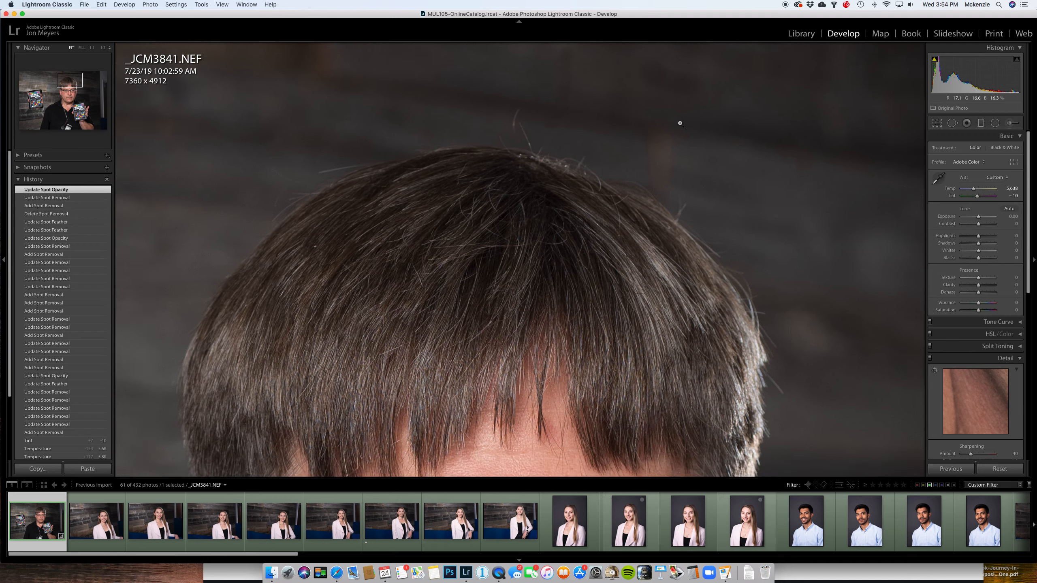
click(680, 123)
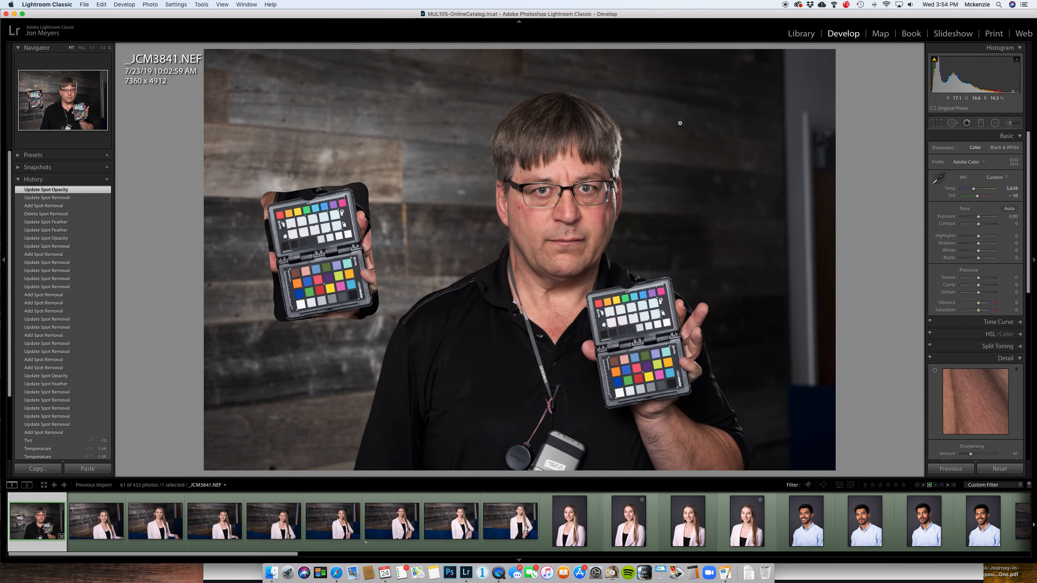